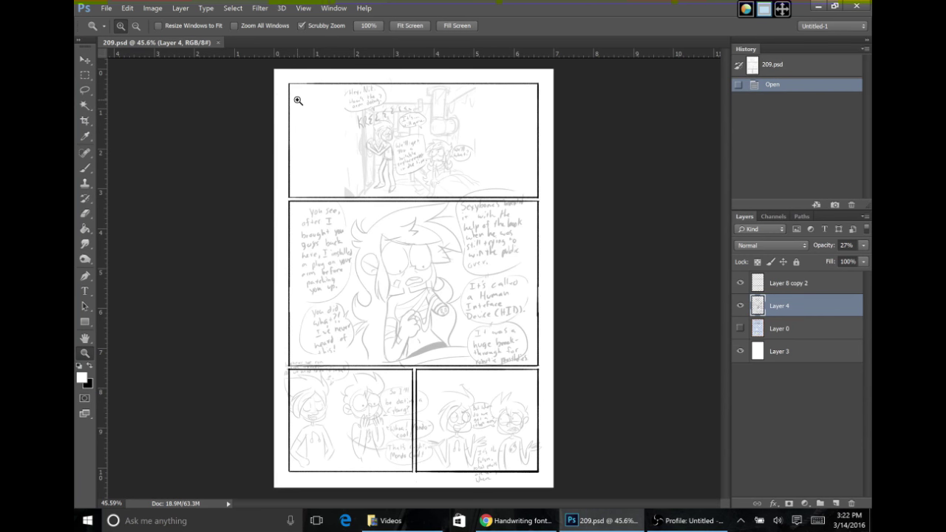
# Switch to Chrome and look over the Komika Display font samples on dafont.com.
pyautogui.click(538, 520)
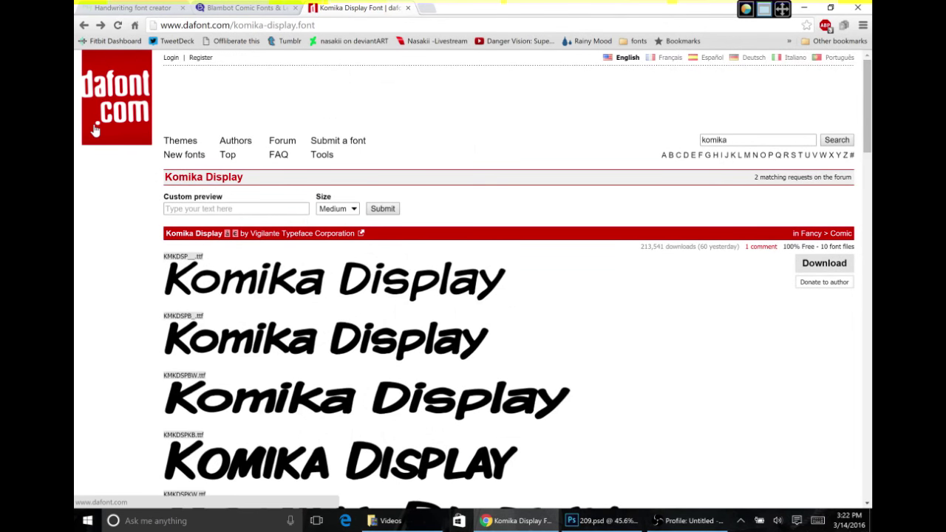
pyautogui.scroll(-12, 510, 200)
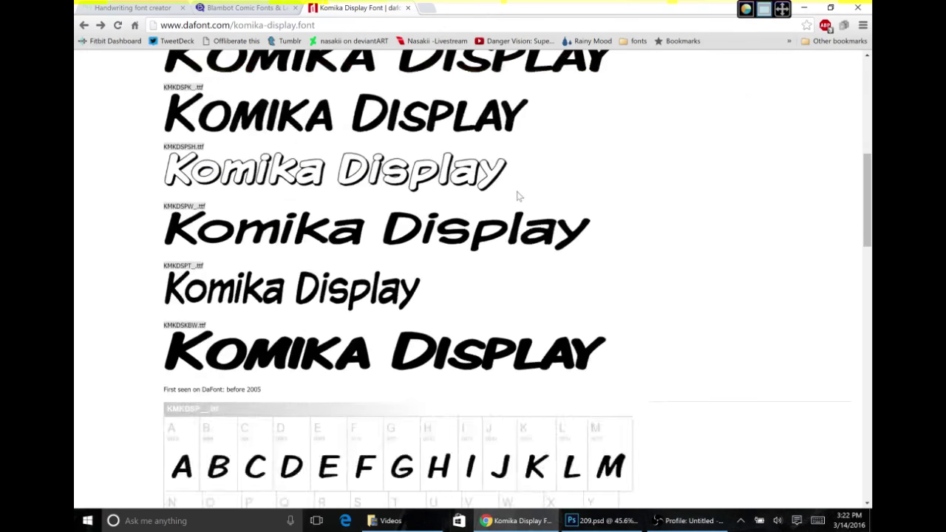
pyautogui.scroll(6, 522, 198)
pyautogui.scroll(10, 523, 198)
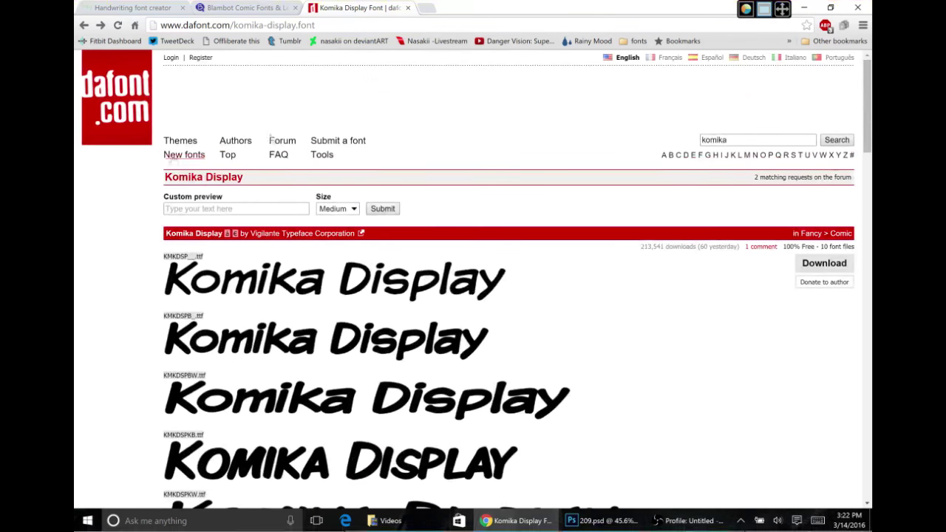
pyautogui.scroll(-12, 534, 201)
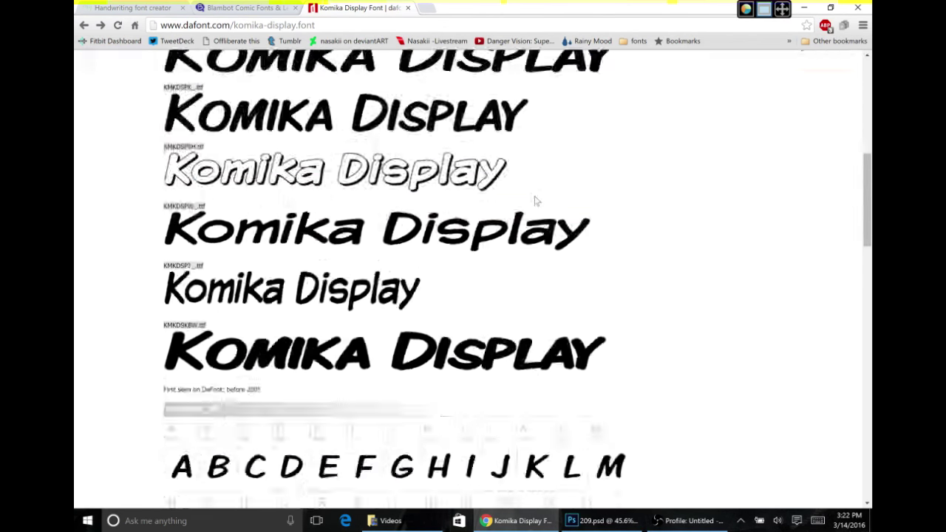
pyautogui.scroll(12, 590, 233)
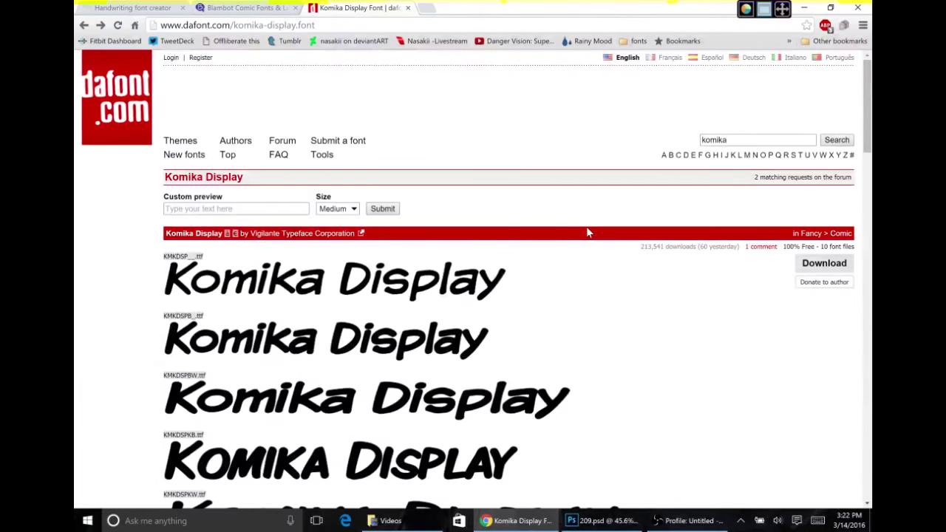
# Look through the comic fonts on the Blambot home page, and bring up the Handwriting font creator page.
pyautogui.click(244, 7)
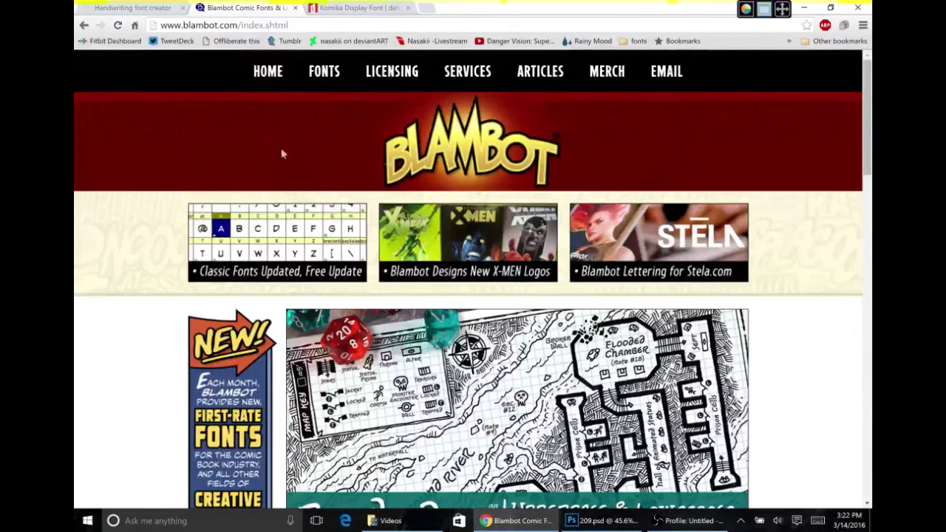
pyautogui.scroll(-10, 165, 354)
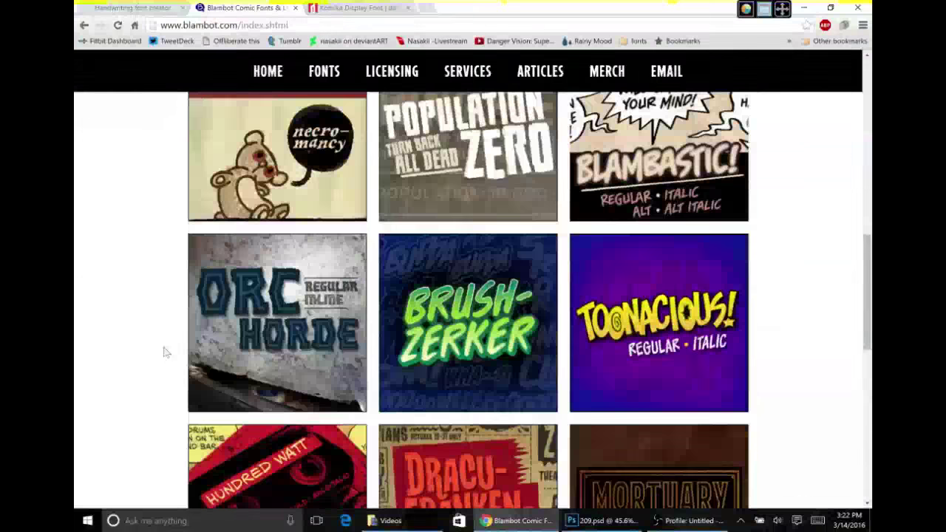
pyautogui.scroll(10, 166, 354)
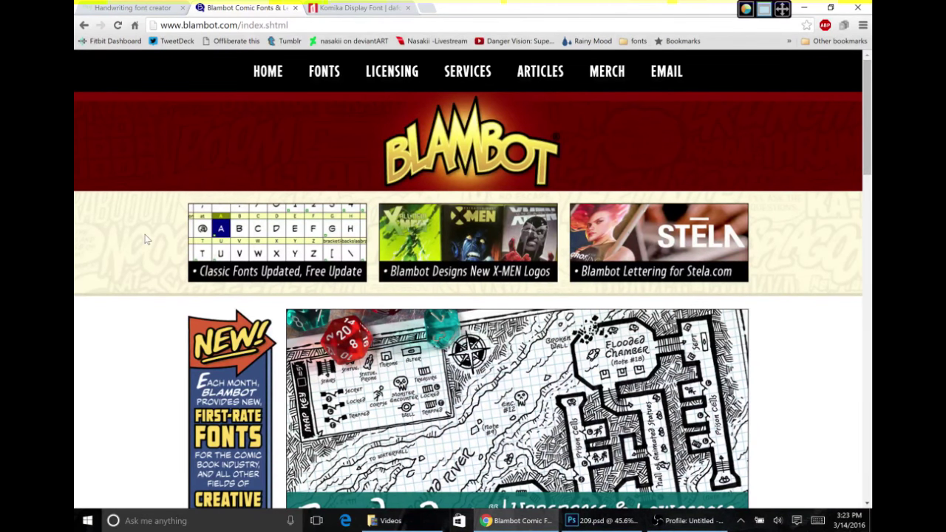
pyautogui.click(127, 11)
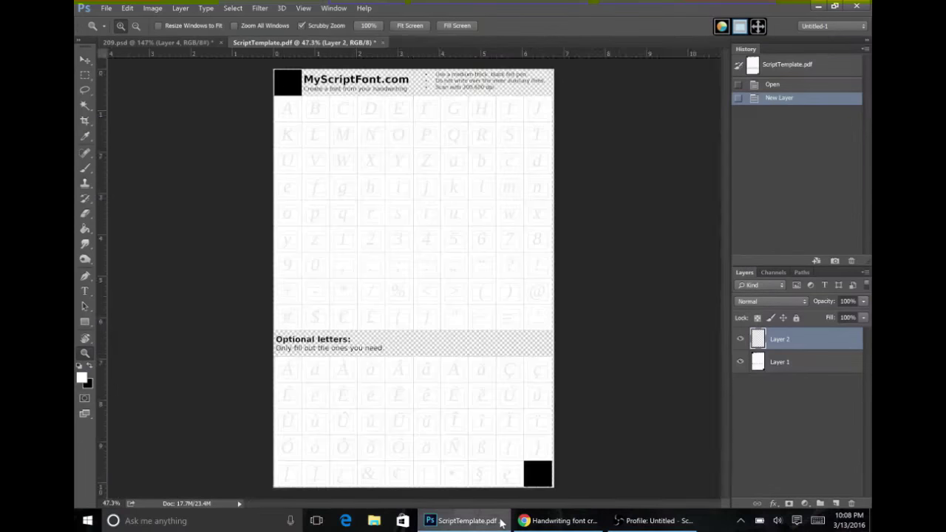
# Handwrite the capital letters in the first two rows of ScriptTemplate.pdf on Layer 2 with a black size 30 brush.
pyautogui.hotkey('ctrl', '+')
pyautogui.hotkey('ctrl', '+')
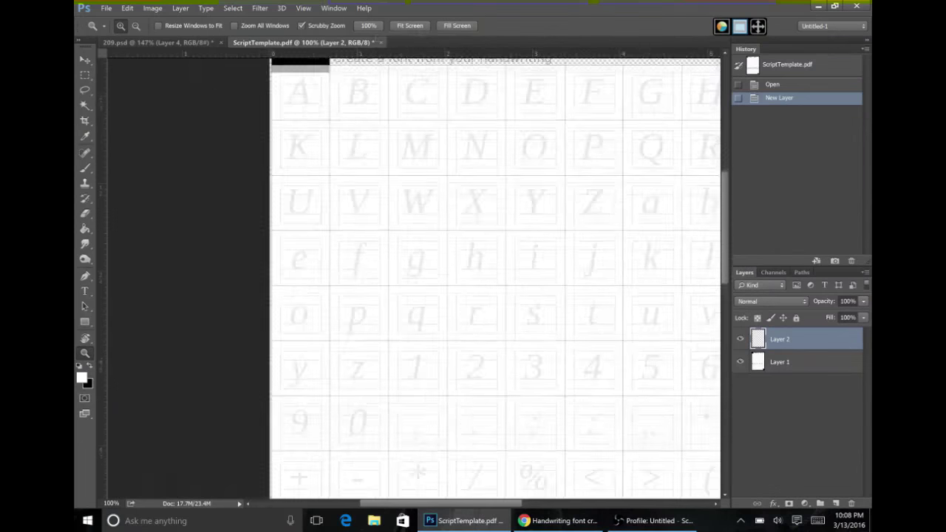
pyautogui.hotkey('ctrl', 'z')
pyautogui.moveTo(354, 147); pyautogui.dragTo(340, 196)
pyautogui.moveTo(522, 150)
pyautogui.mouseDown()
pyautogui.moveTo(519, 189)
pyautogui.moveTo(519, 178)
pyautogui.mouseUp()
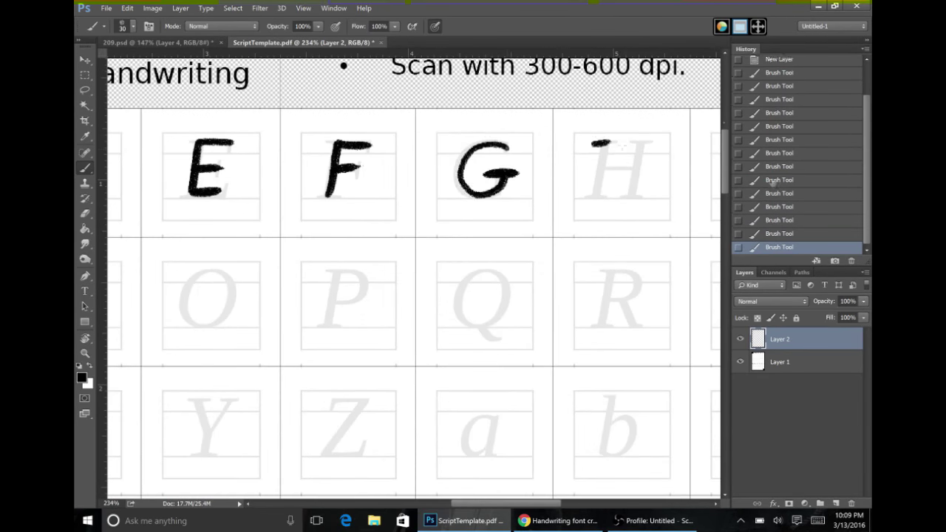
pyautogui.moveTo(613, 152)
pyautogui.mouseDown()
pyautogui.moveTo(638, 148)
pyautogui.moveTo(599, 189)
pyautogui.mouseUp()
pyautogui.moveTo(602, 281); pyautogui.dragTo(650, 280)
pyautogui.moveTo(621, 283); pyautogui.dragTo(611, 332)
pyautogui.moveTo(502, 284)
pyautogui.mouseDown()
pyautogui.moveTo(479, 336)
pyautogui.moveTo(461, 322)
pyautogui.mouseUp()
pyautogui.moveTo(377, 254)
pyautogui.mouseDown()
pyautogui.moveTo(368, 303)
pyautogui.moveTo(372, 284)
pyautogui.mouseUp()
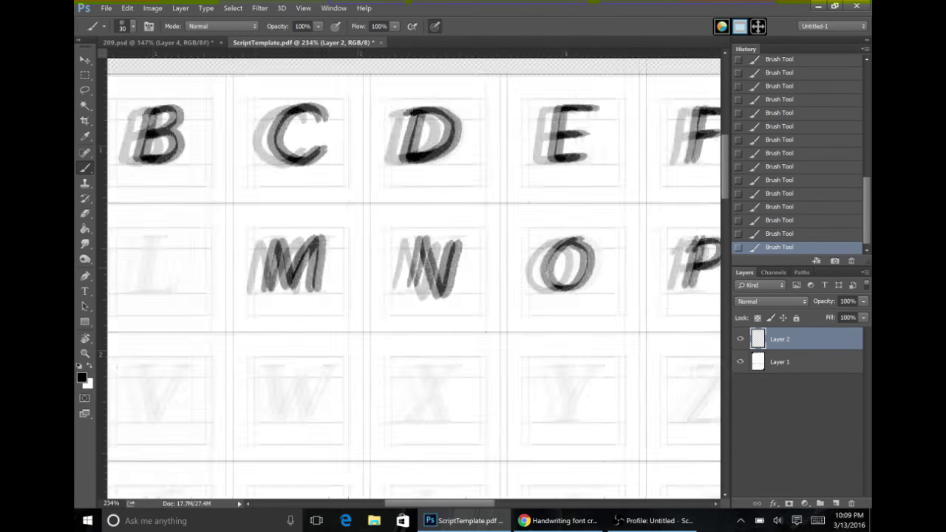
# Handwrite the remaining capitals and the first lowercase letters up to d in the template's cells.
pyautogui.moveTo(275, 359); pyautogui.dragTo(309, 357)
pyautogui.moveTo(409, 273); pyautogui.dragTo(426, 323)
pyautogui.moveTo(439, 271); pyautogui.dragTo(398, 323)
pyautogui.moveTo(546, 270)
pyautogui.mouseDown()
pyautogui.moveTo(576, 269)
pyautogui.moveTo(547, 324)
pyautogui.mouseUp()
pyautogui.moveTo(676, 272); pyautogui.dragTo(712, 323)
pyautogui.moveTo(551, 267); pyautogui.dragTo(554, 296)
pyautogui.moveTo(678, 266); pyautogui.dragTo(684, 302)
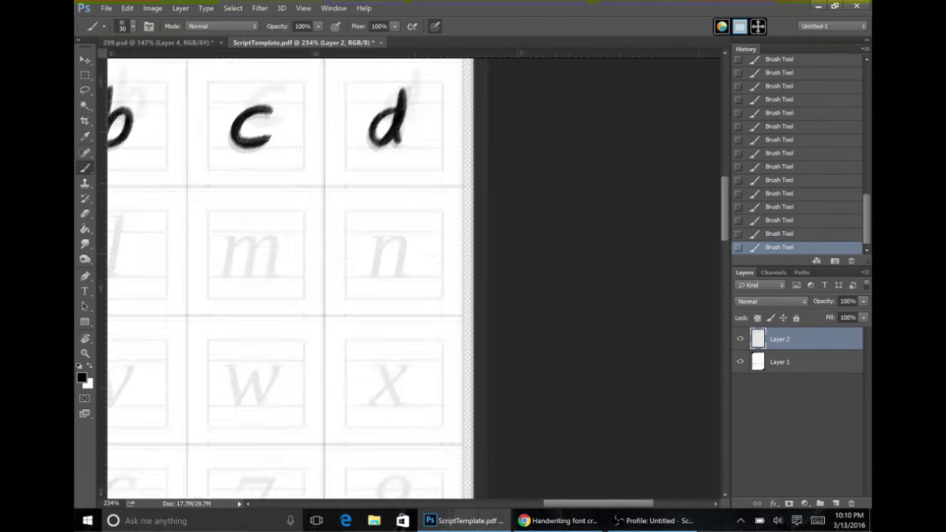
# Handwrite the rest of the lowercase letters and the following characters in the template's cells.
pyautogui.moveTo(393, 182); pyautogui.dragTo(426, 226)
pyautogui.moveTo(431, 311); pyautogui.dragTo(400, 351)
pyautogui.moveTo(412, 160); pyautogui.dragTo(400, 222)
pyautogui.click(750, 221)
pyautogui.moveTo(443, 163); pyautogui.dragTo(436, 214)
pyautogui.moveTo(444, 296); pyautogui.dragTo(444, 332)
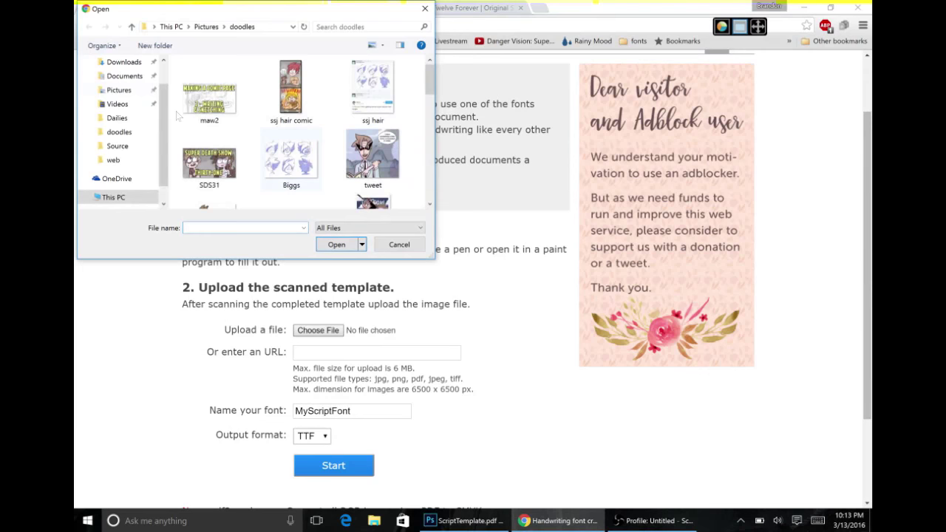
# Choose the completed template file for upload on myscriptfont.com, enter the font's name and start generating the TTF font.
pyautogui.click(332, 185)
pyautogui.scroll(-2, 473, 295)
pyautogui.tripleClick(351, 293)
pyautogui.write("Brandon's Font")
pyautogui.click(333, 348)
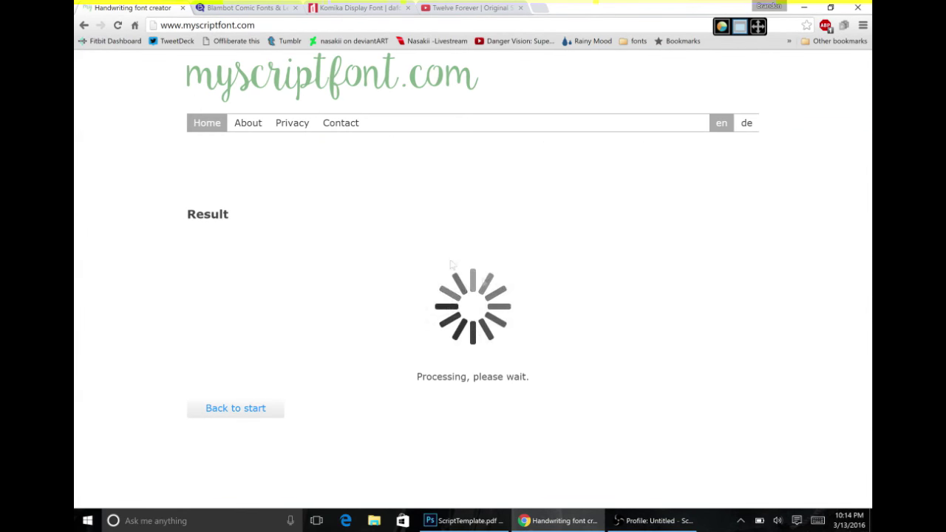
# Download the generated handwriting font and install it on the computer.
pyautogui.click(256, 275)
pyautogui.click(126, 496)
pyautogui.click(239, 117)
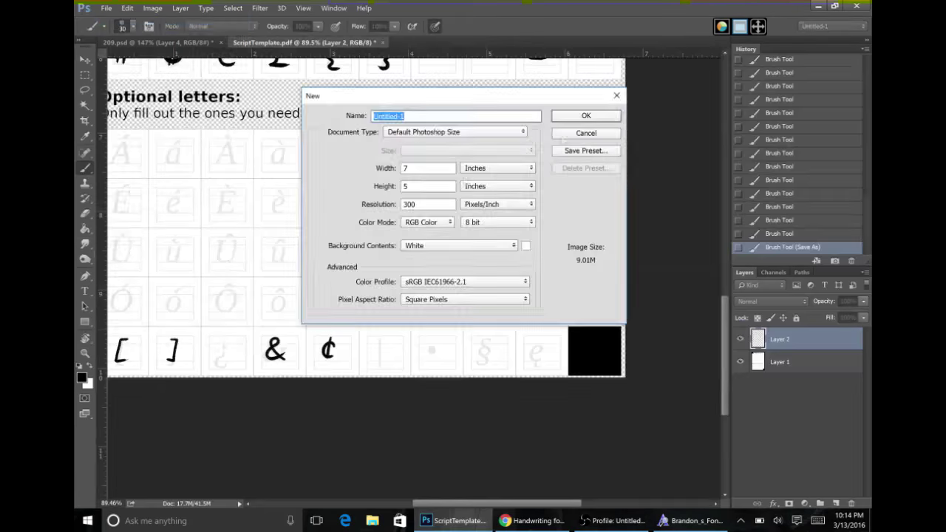
# Create a 7 × 5 inch, 300 ppi document and set up a wide text box using the newly installed handwriting font.
pyautogui.press('Return')
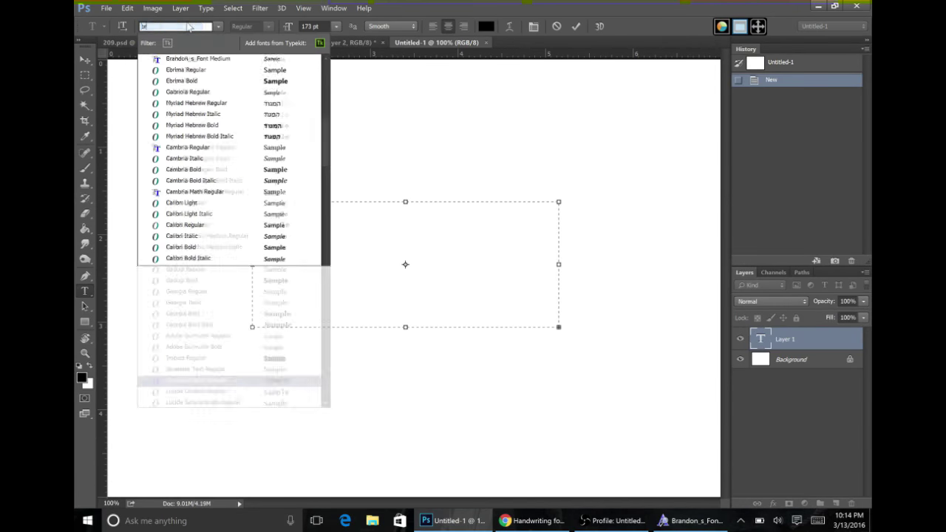
pyautogui.press('Return')
pyautogui.moveTo(252, 265); pyautogui.dragTo(140, 265)
pyautogui.moveTo(559, 328); pyautogui.dragTo(690, 437)
# Enter "Hello!" and, on a new line, "This is my new font!?$#@%" in the text box and commit the text.
pyautogui.write('Hello!')
pyautogui.press('Return')
pyautogui.write('This is my new font!?}}')
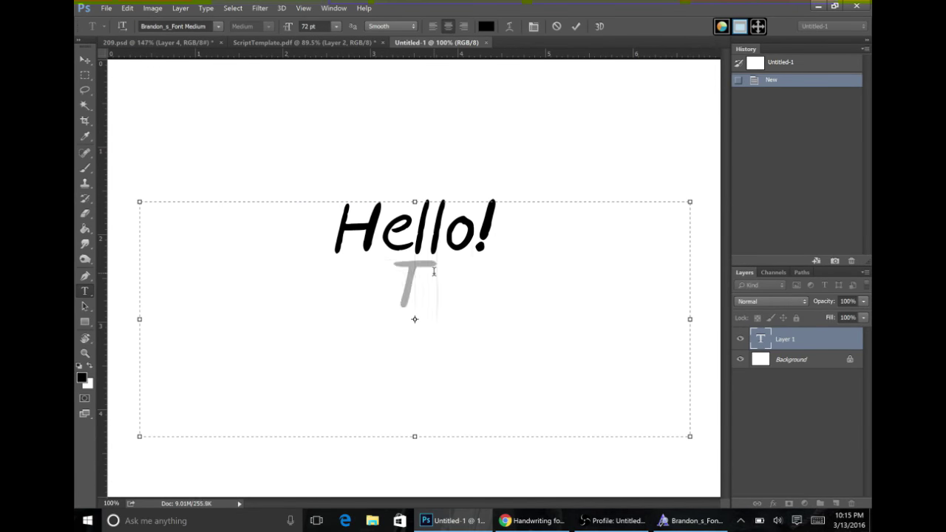
pyautogui.press('BackSpace')
pyautogui.press('BackSpace')
pyautogui.write('$#@%.,')
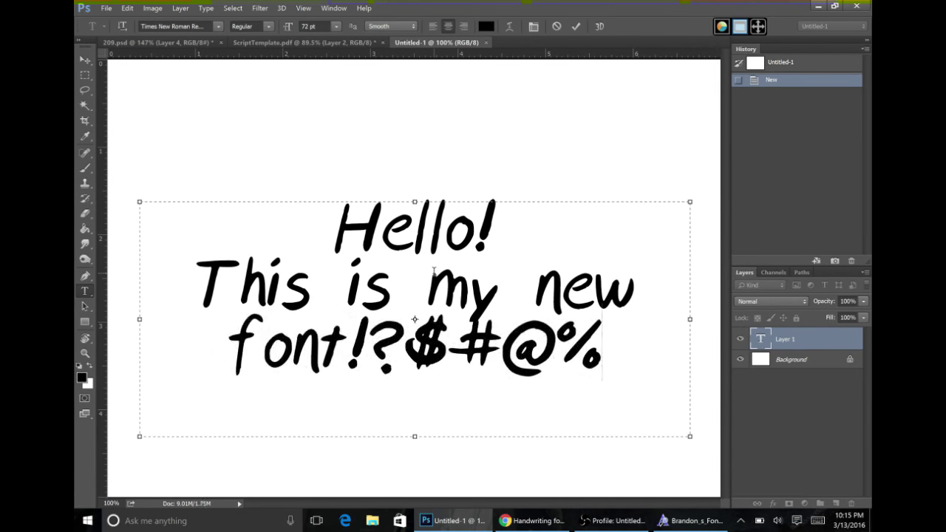
pyautogui.press('BackSpace')
pyautogui.press('BackSpace')
pyautogui.click(577, 27)
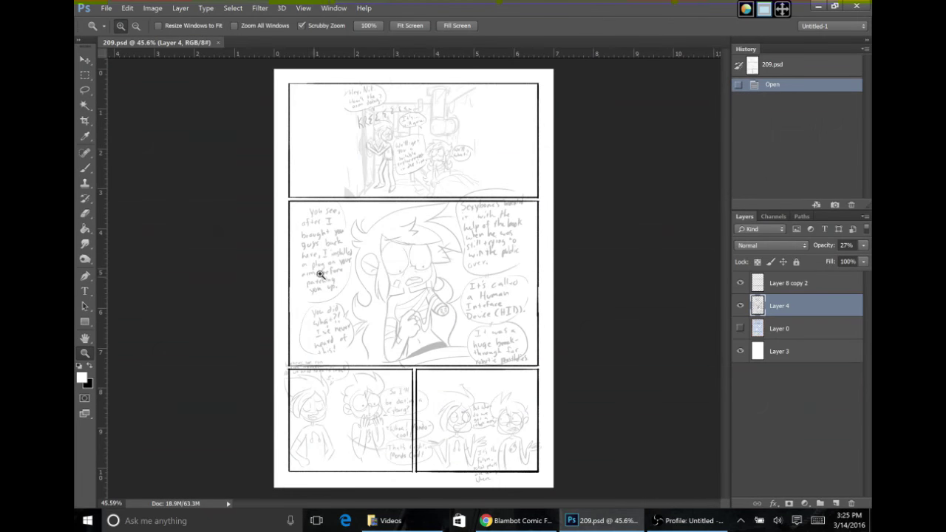
# Add the centered 8 pt Komika Display text "Hey, Nik. How's the arm?" in the first panel of 209.psd.
pyautogui.moveTo(286, 202); pyautogui.dragTo(382, 138)
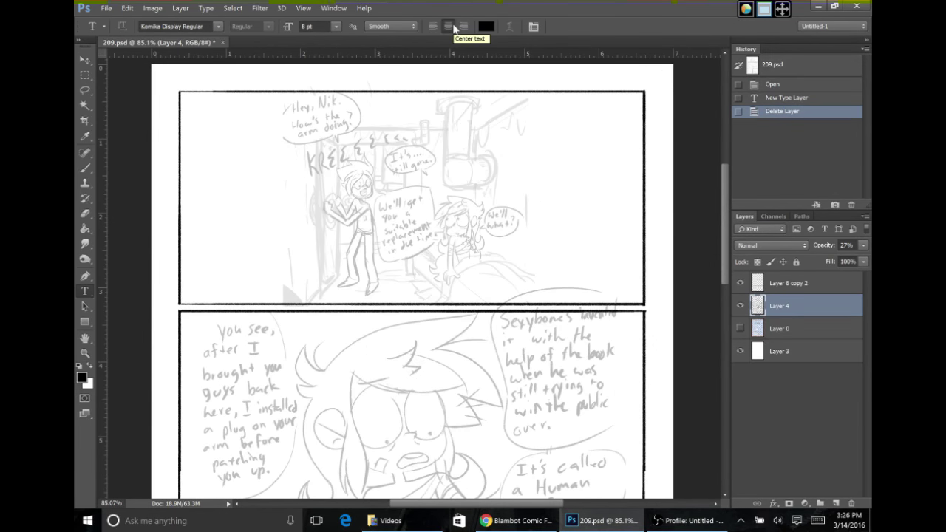
pyautogui.moveTo(199, 117); pyautogui.dragTo(272, 161)
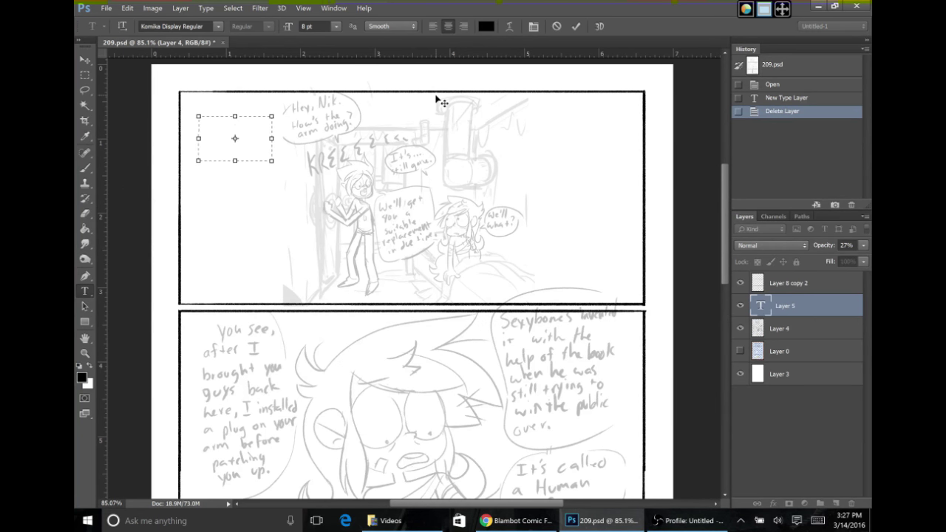
pyautogui.moveTo(209, 149); pyautogui.dragTo(231, 133)
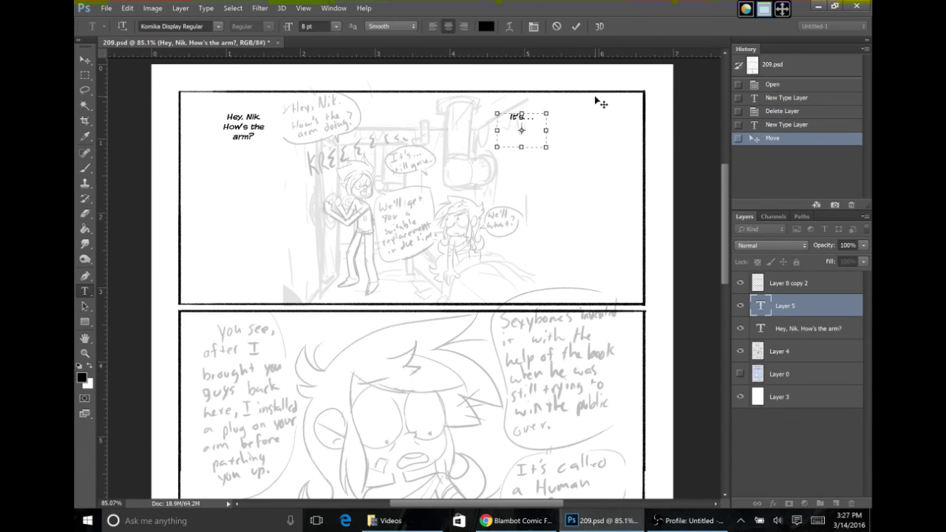
# Complete the second dialogue text as "It's... still gone." and move it onto its sketched bubble in the first panel.
pyautogui.write('still gone.')
pyautogui.click(577, 27)
pyautogui.moveTo(534, 127); pyautogui.dragTo(444, 168)
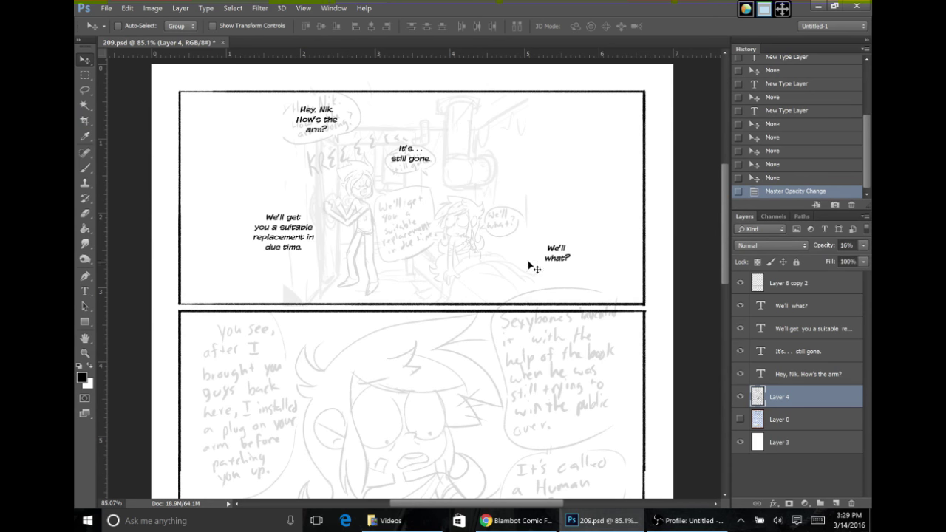
# Add a new layer above Layer 4 and give it a 4 px black outside Stroke layer style.
pyautogui.click(836, 504)
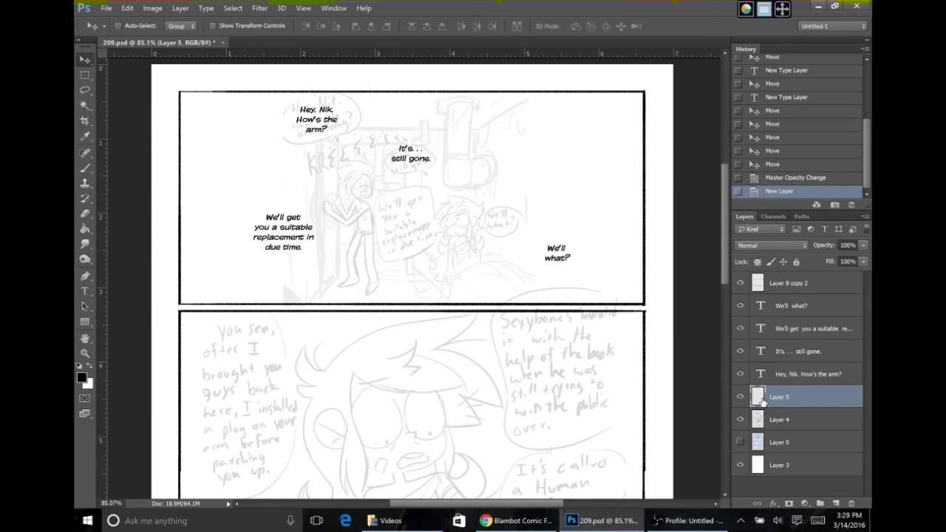
pyautogui.rightClick(762, 400)
pyautogui.click(739, 167)
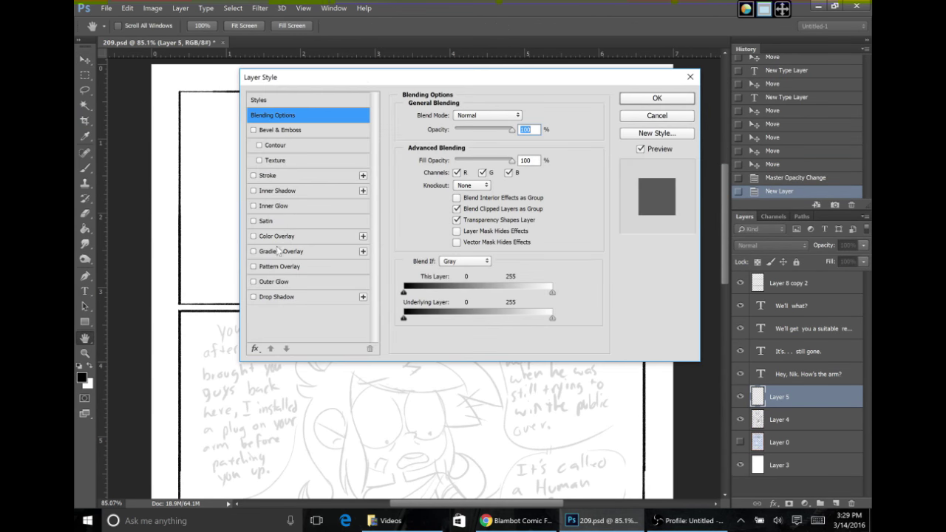
pyautogui.click(268, 175)
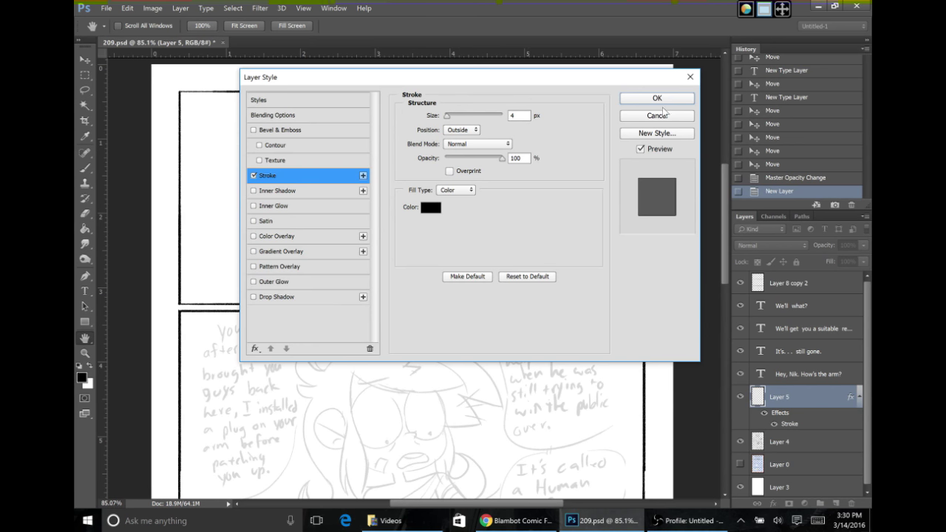
pyautogui.click(657, 97)
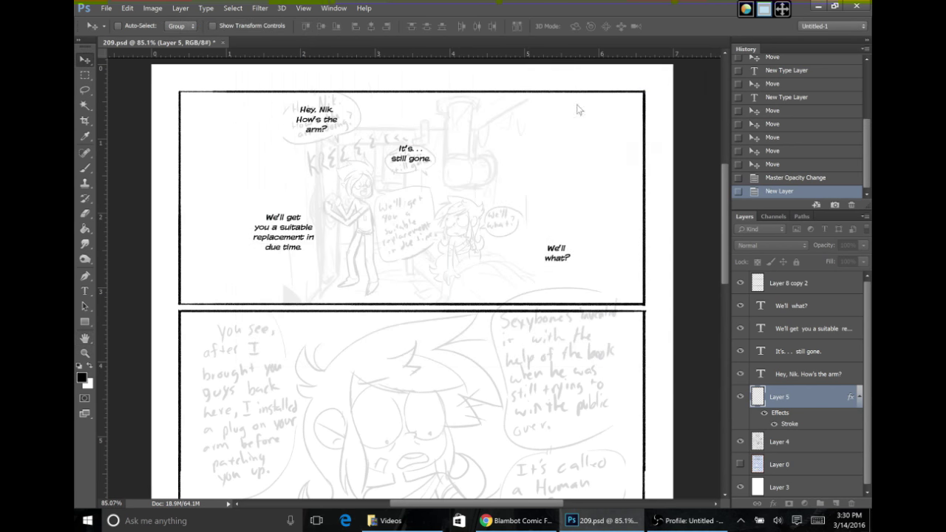
# Draw an elliptical selection about 0.76 × 0.60 in around the first dialogue text and nudge it down slightly.
pyautogui.click(90, 76)
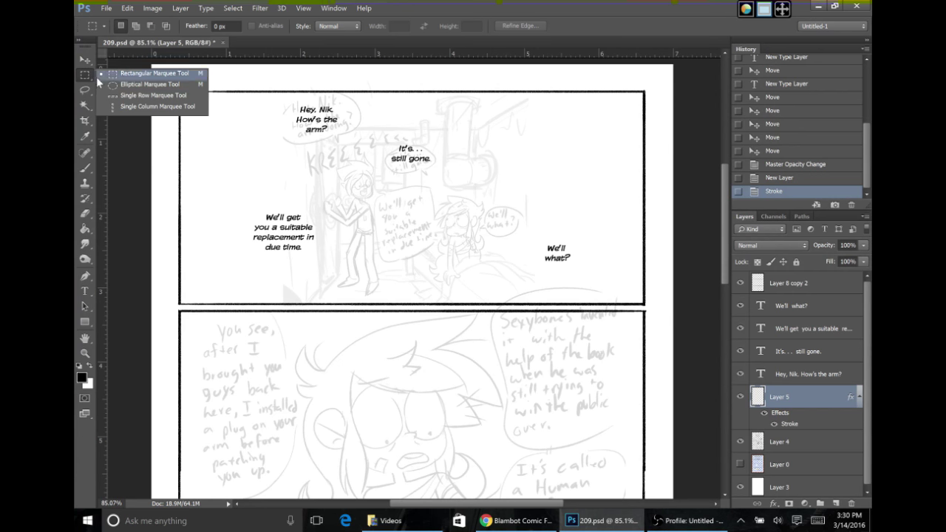
pyautogui.click(104, 87)
pyautogui.scroll(3, 196, 64)
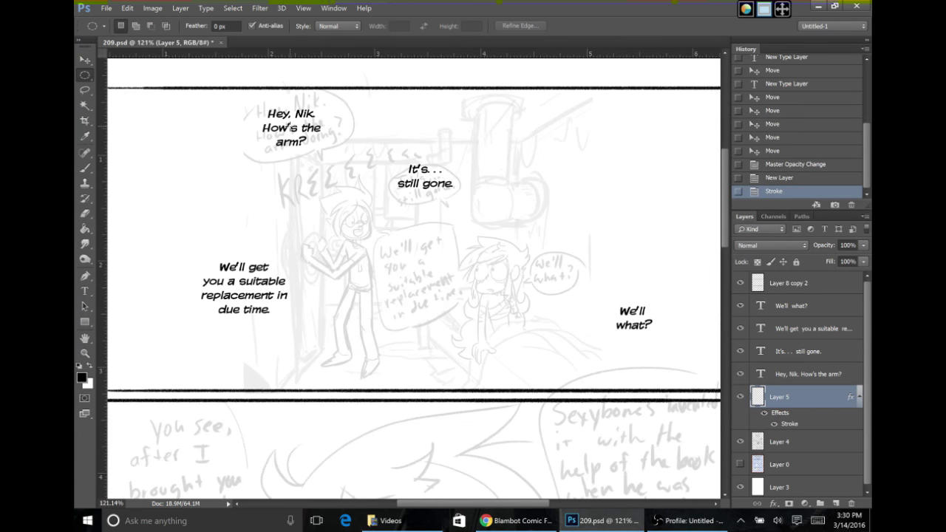
pyautogui.moveTo(293, 127); pyautogui.dragTo(330, 158)
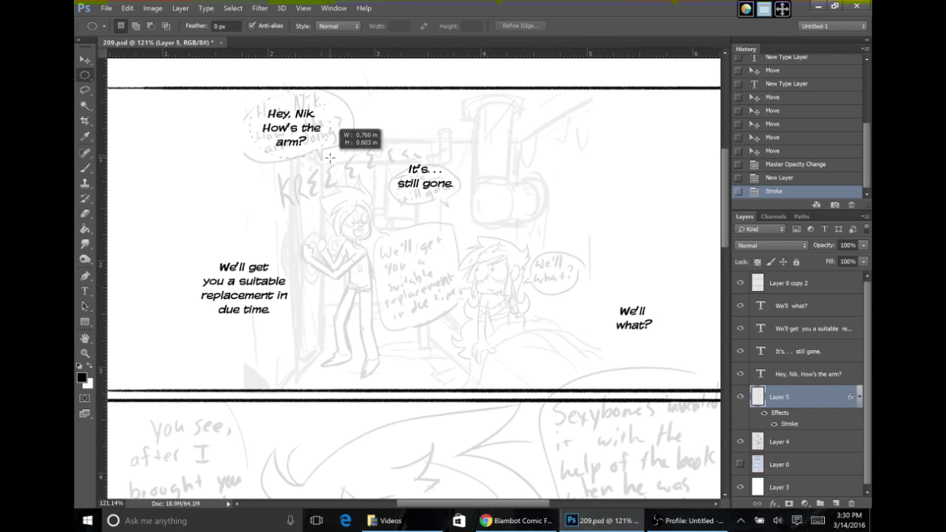
pyautogui.moveTo(330, 158); pyautogui.dragTo(329, 158)
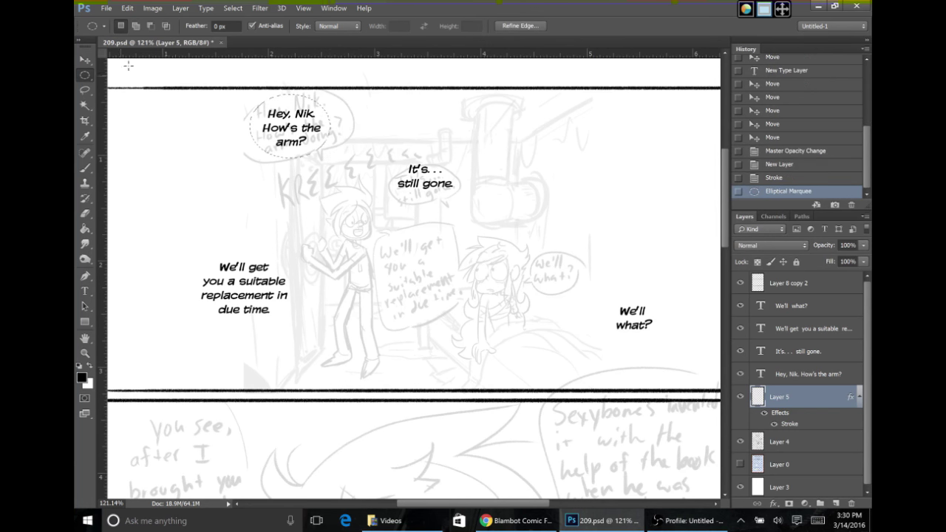
pyautogui.press('Down')
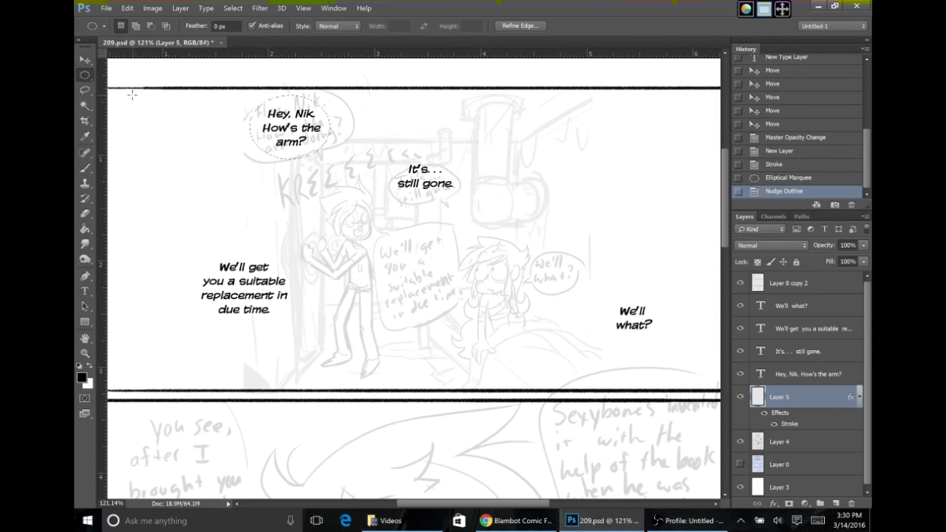
# Add a narrow pointed tail to the first bubble's selection with the Polygonal Lasso, aimed down at the standing character.
pyautogui.click(88, 91)
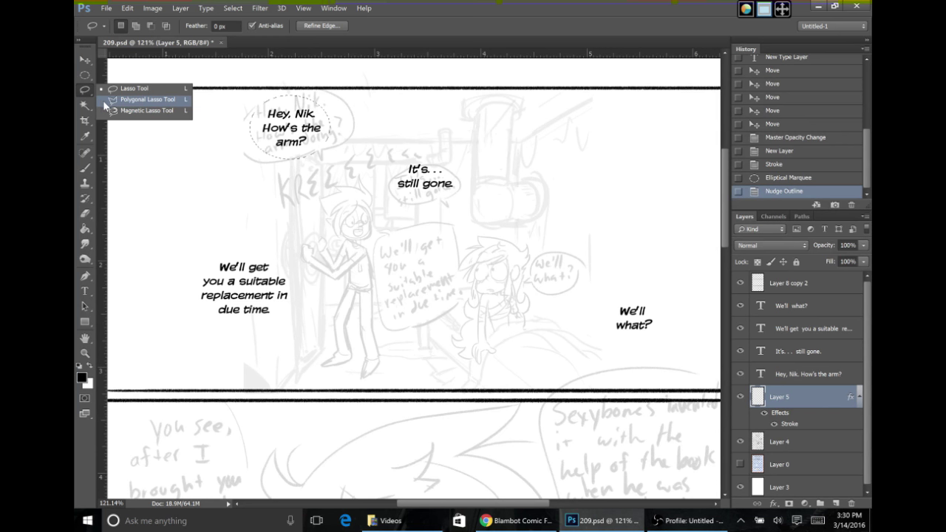
pyautogui.click(106, 105)
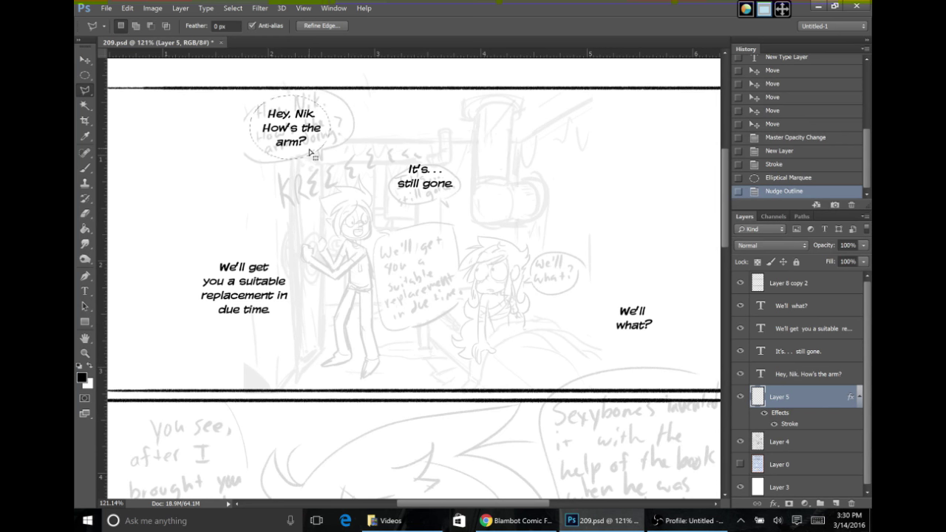
pyautogui.press('shift')
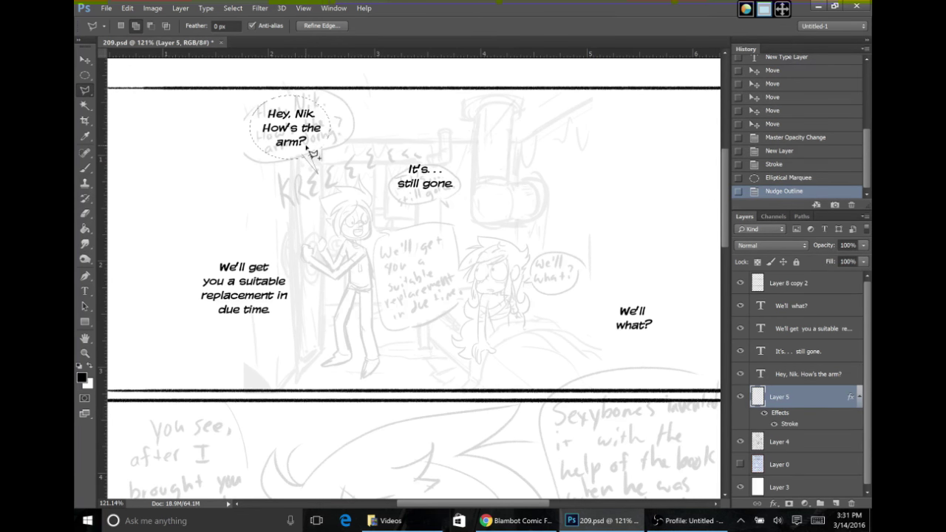
pyautogui.doubleClick(307, 147)
# Make white the foreground color, fill the first bubble's selection on Layer 5 with it and deselect.
pyautogui.click(87, 229)
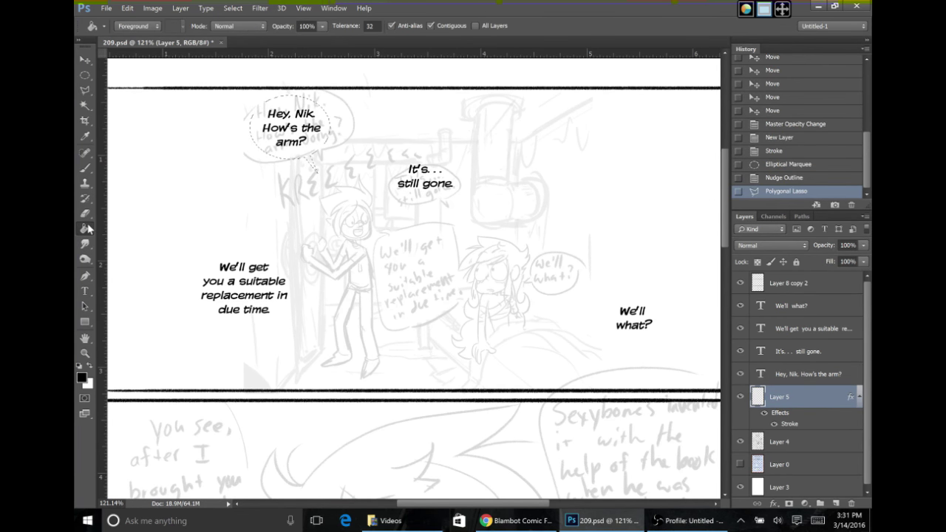
pyautogui.click(89, 367)
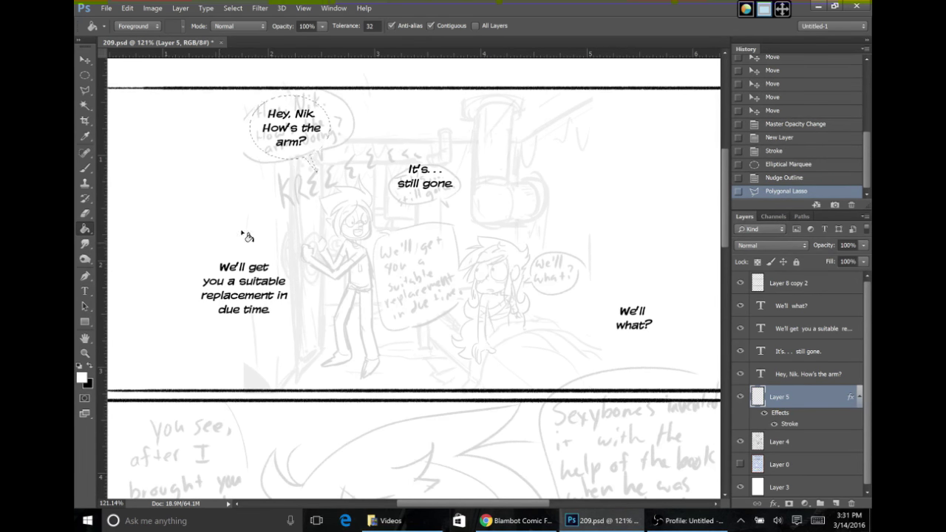
pyautogui.click(311, 161)
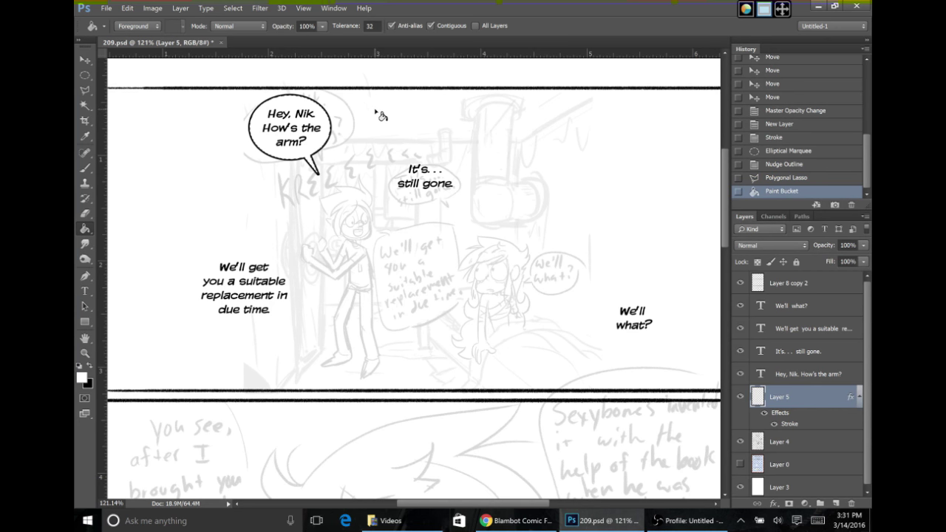
pyautogui.hotkey('ctrl', 'd')
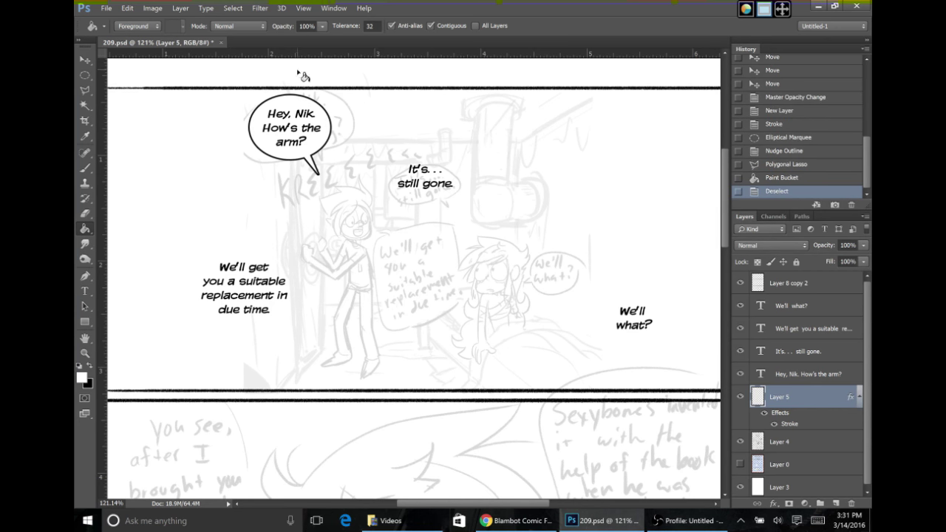
# Nudge the first bubble on Layer 5 slightly so it sits centered around "Hey, Nik. How's the arm?".
pyautogui.click(85, 59)
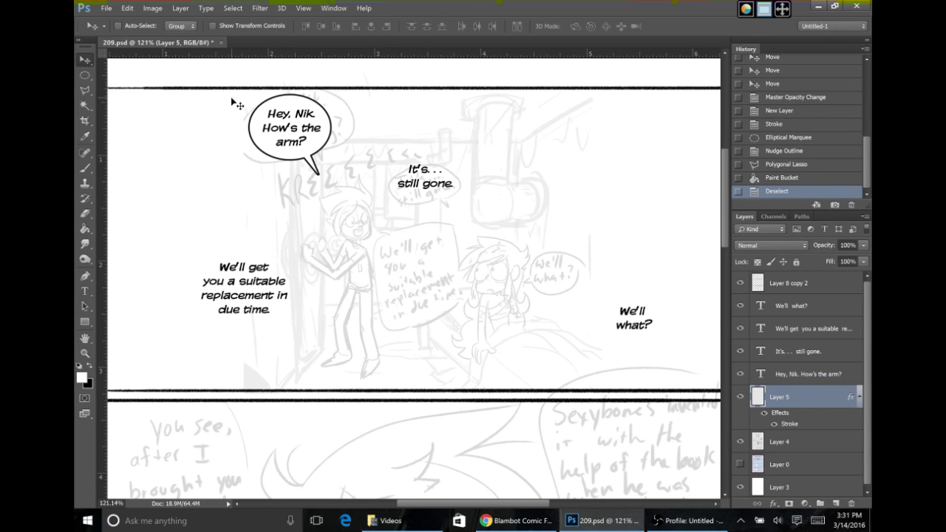
pyautogui.press('Right')
pyautogui.press('Right')
pyautogui.press('Right')
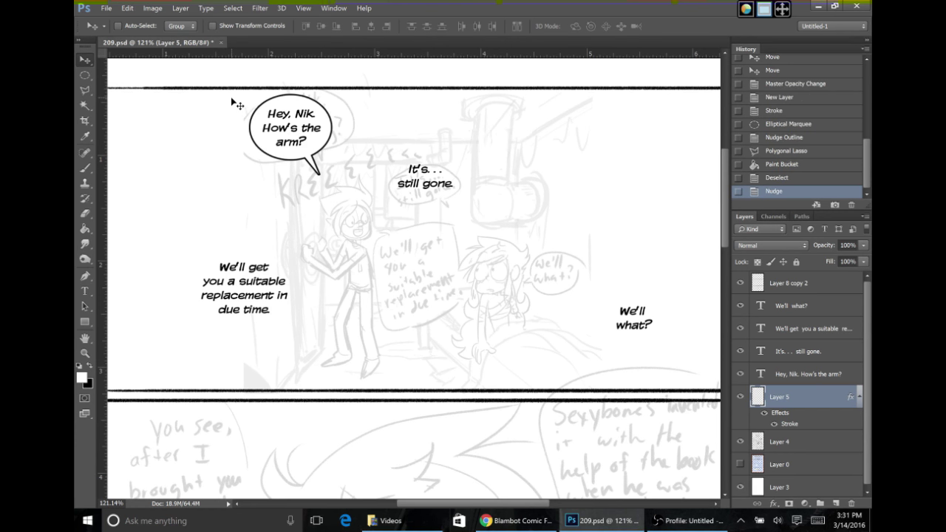
pyautogui.press('Up')
pyautogui.press('Up')
pyautogui.press('Left')
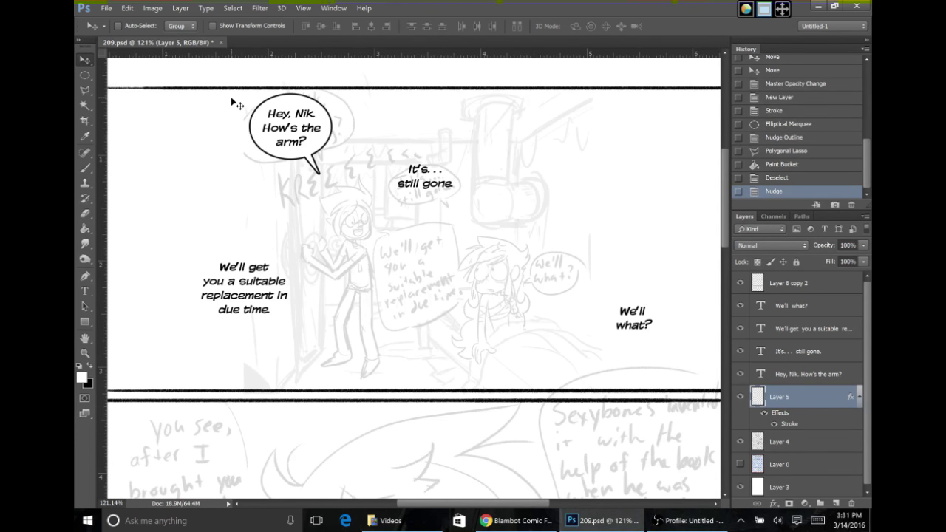
pyautogui.press('Down')
pyautogui.press('Right')
pyautogui.press('Right')
pyautogui.press('Up')
pyautogui.press('Left')
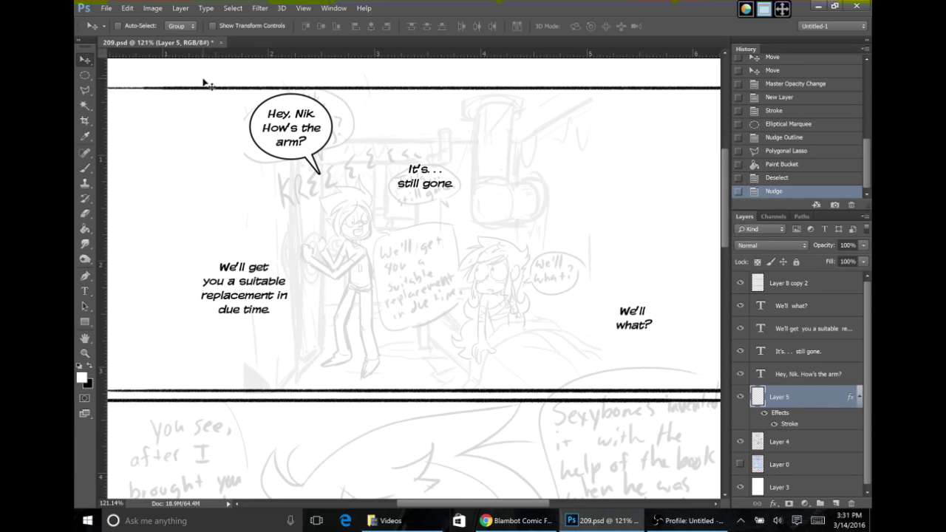
# Draw an elliptical selection around "It's... still gone." and nudge its outline slightly to the right.
pyautogui.click(80, 78)
pyautogui.click(80, 80)
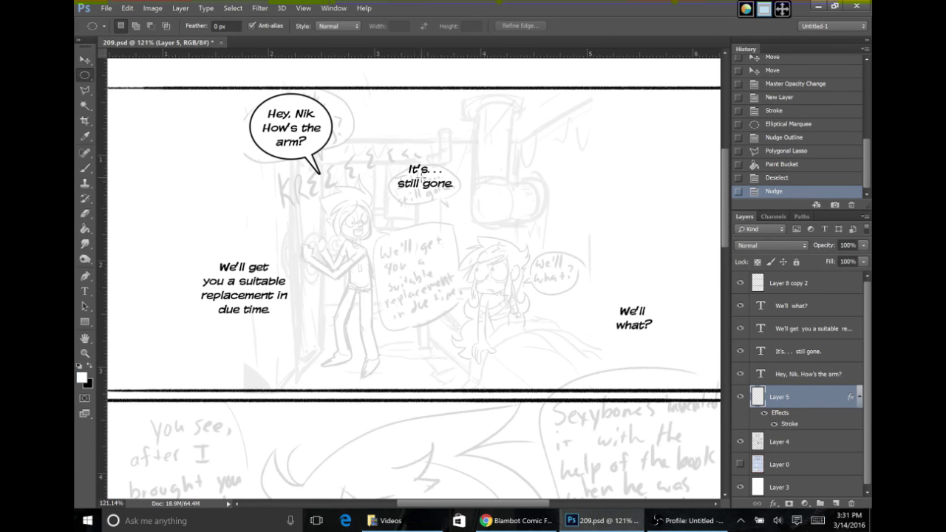
pyautogui.moveTo(426, 179); pyautogui.dragTo(465, 204)
pyautogui.hotkey('ctrl', 'd')
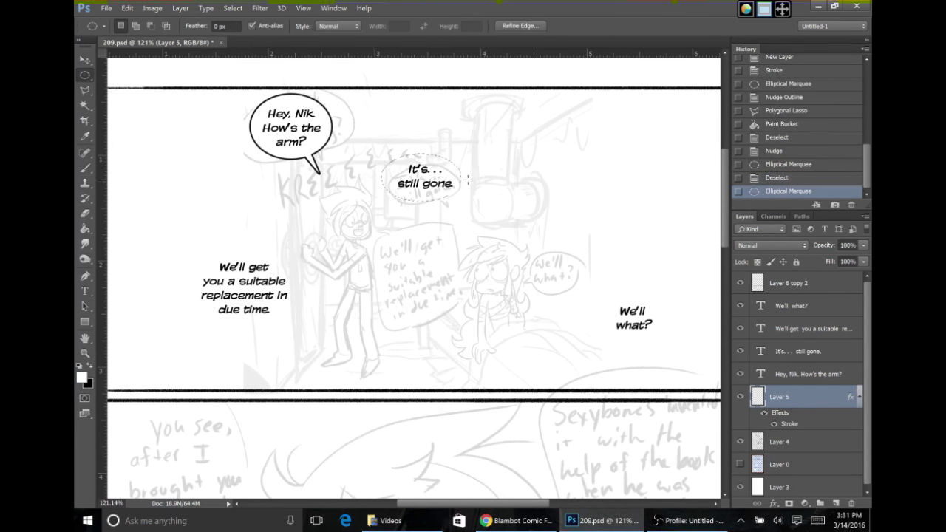
pyautogui.press('Right')
pyautogui.press('Right')
# Add a pointed tail toward the seated character to the second bubble's selection, fill it with white and deselect.
pyautogui.click(83, 90)
pyautogui.keyDown('shift'); pyautogui.click(441, 201); pyautogui.keyUp('shift')
pyautogui.click(456, 217)
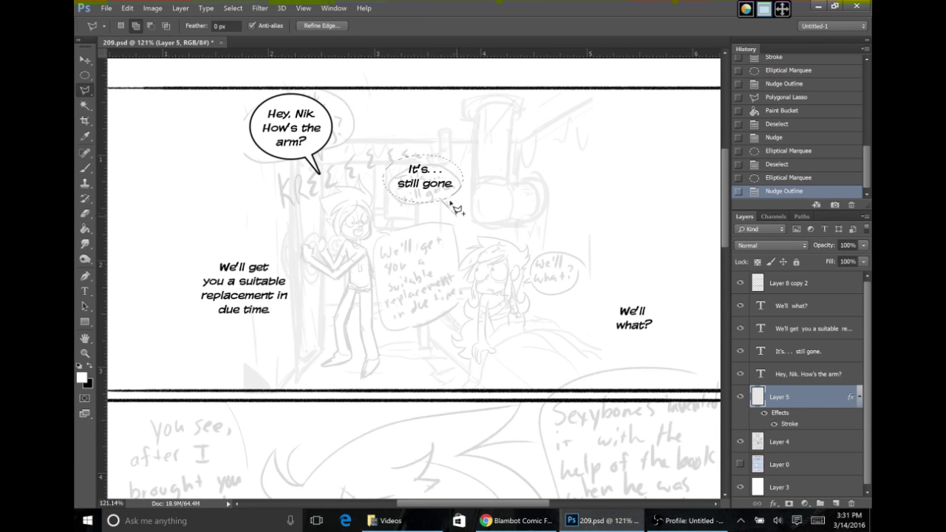
pyautogui.doubleClick(449, 196)
pyautogui.click(85, 229)
pyautogui.click(436, 197)
pyautogui.hotkey('ctrl', 'd')
# Select an ellipse around "We'll get you a suitable replacement in due time." with a pointed tail up toward the standing character.
pyautogui.press('m')
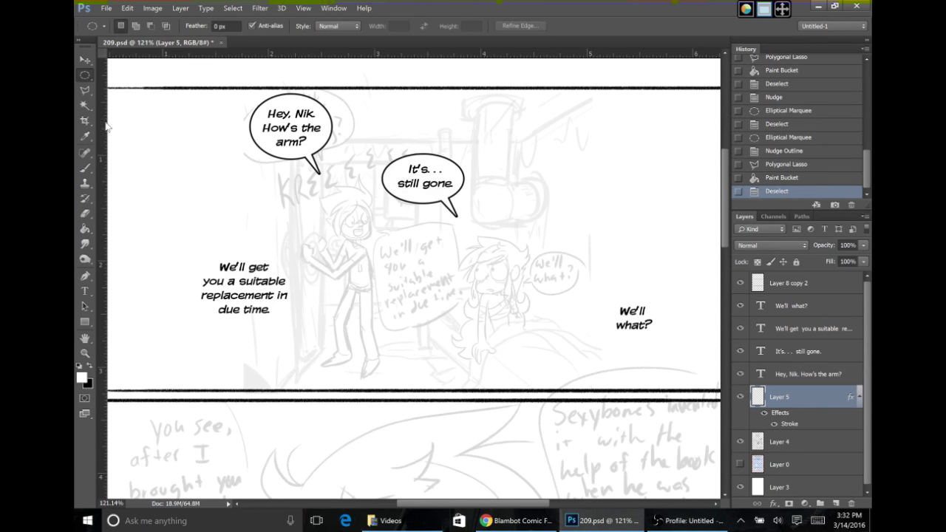
pyautogui.moveTo(245, 287); pyautogui.dragTo(300, 324)
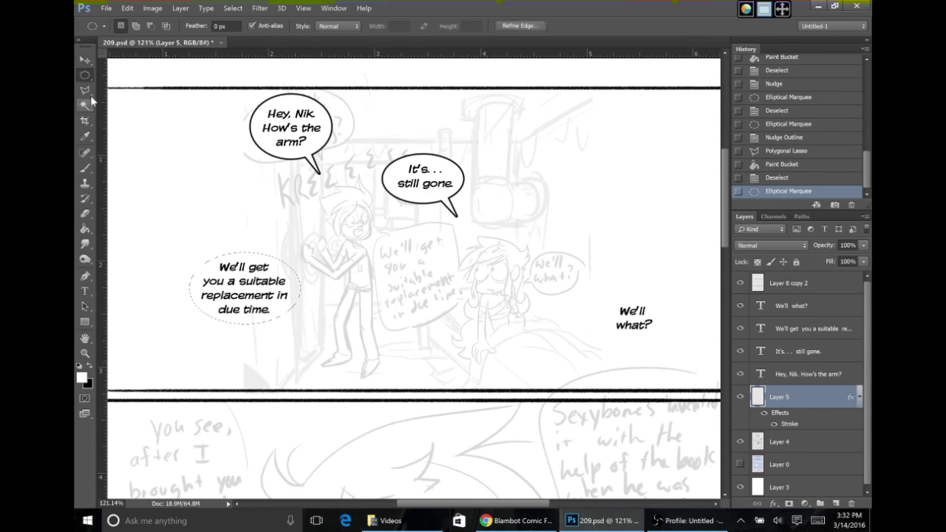
pyautogui.click(86, 91)
pyautogui.keyDown('shift'); pyautogui.click(270, 261); pyautogui.keyUp('shift')
pyautogui.click(295, 245)
pyautogui.doubleClick(277, 266)
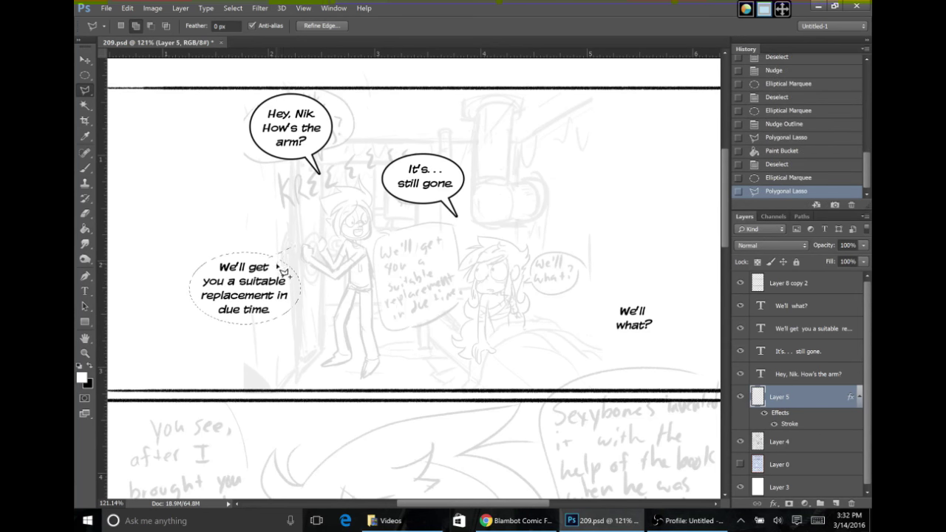
# Fill the third bubble's selection with white and nudge it slightly left and up around its text.
pyautogui.press('g')
pyautogui.click(269, 301)
pyautogui.press('v')
pyautogui.press('Left')
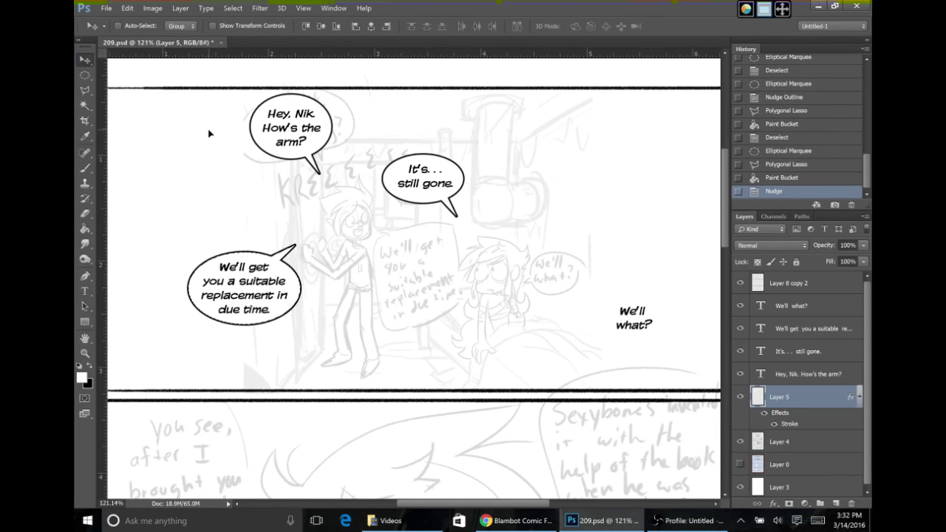
pyautogui.press('Up')
# Draw an elliptical selection around "We'll what?" and nudge its outline slightly to the right.
pyautogui.press('m')
pyautogui.moveTo(632, 319); pyautogui.dragTo(660, 339)
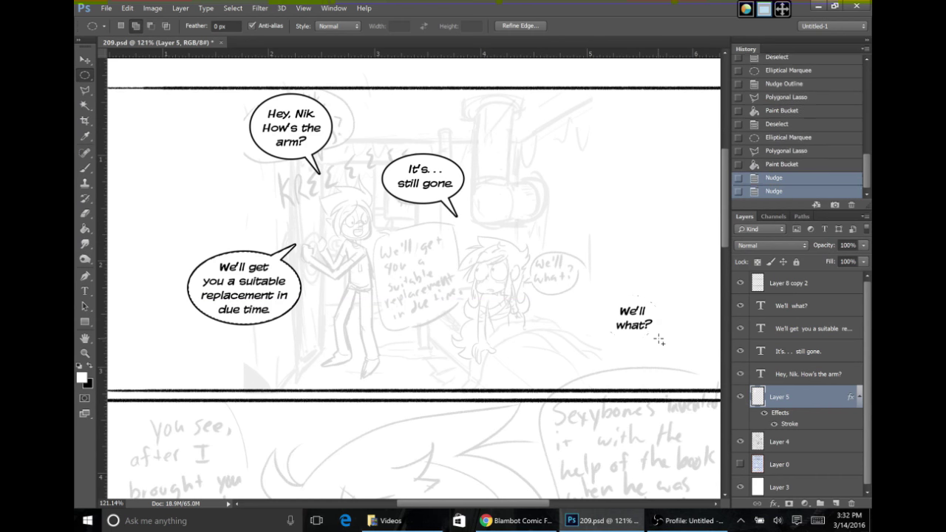
pyautogui.press('Right')
pyautogui.press('Right')
pyautogui.press('Right')
# Add a pointed tail toward the seated character to the "We'll what?" selection and fill the bubble with white.
pyautogui.press('l')
pyautogui.keyDown('shift'); pyautogui.click(608, 316); pyautogui.keyUp('shift')
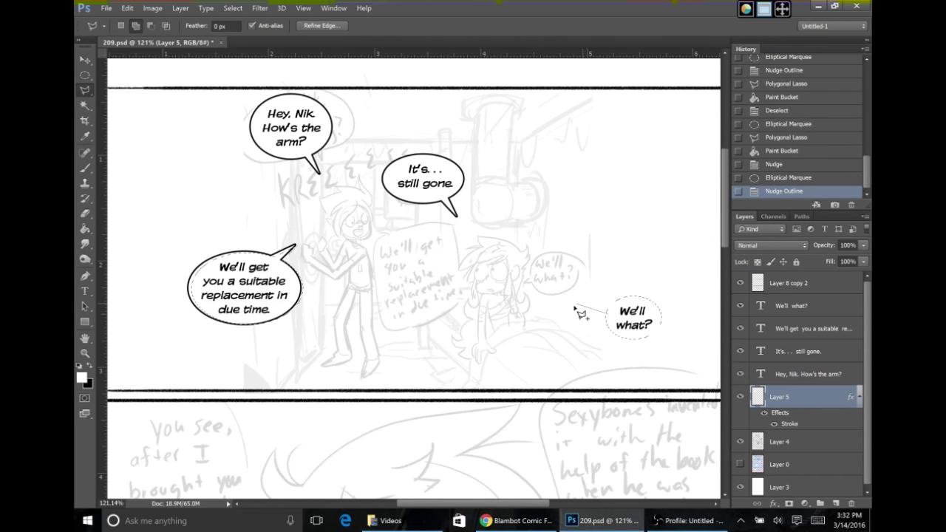
pyautogui.click(580, 309)
pyautogui.doubleClick(609, 326)
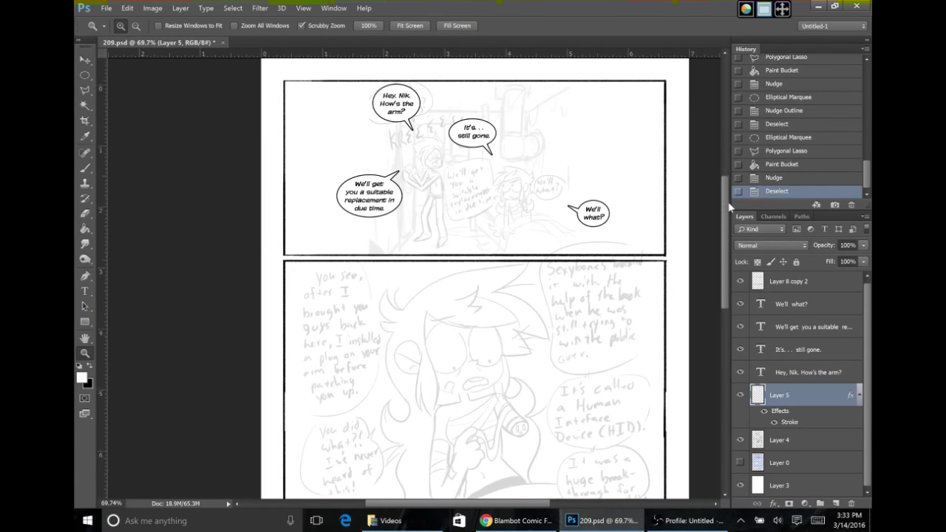
pyautogui.scroll(-10, 720, 273)
pyautogui.scroll(8, 714, 226)
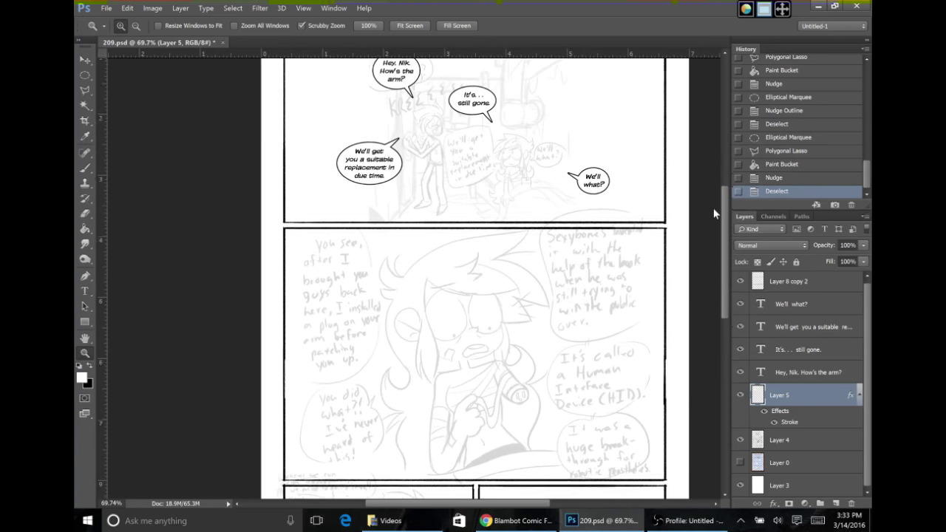
pyautogui.moveTo(724, 198); pyautogui.dragTo(728, 207)
pyautogui.scroll(2, 729, 212)
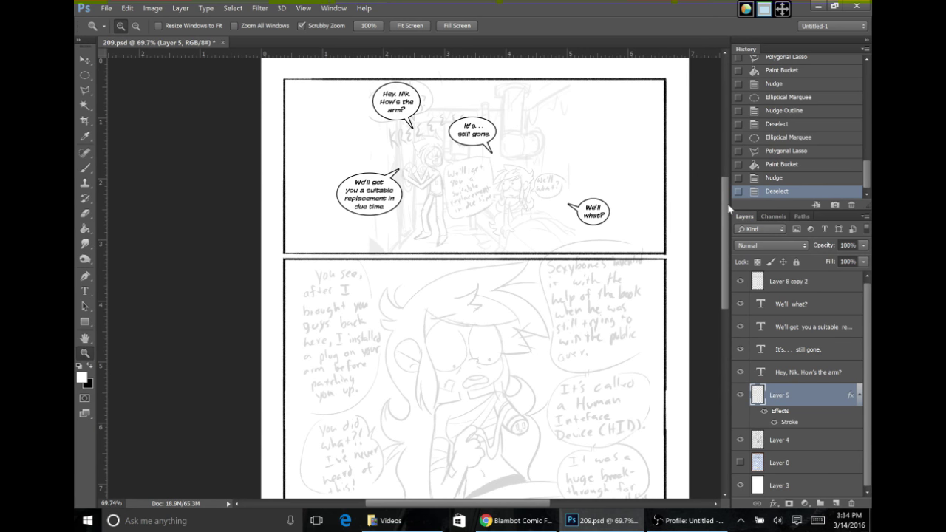
pyautogui.moveTo(728, 206); pyautogui.dragTo(723, 205)
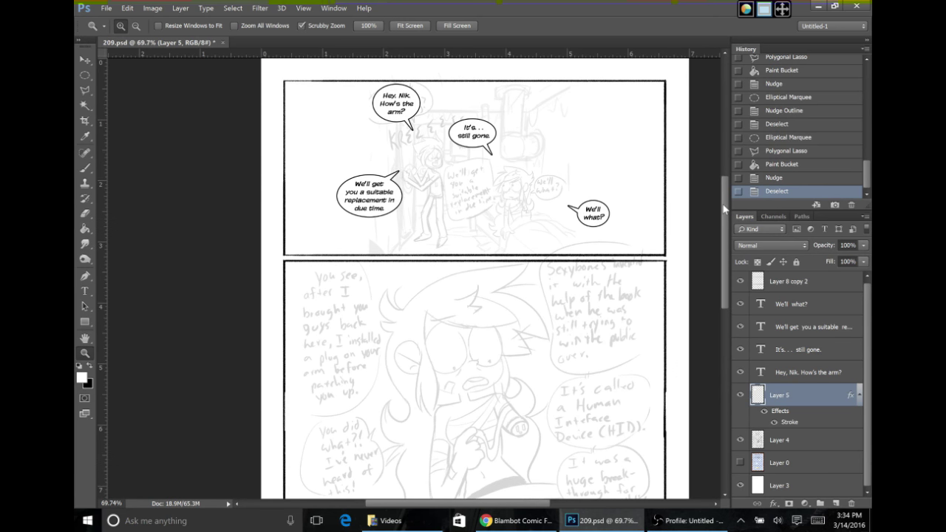